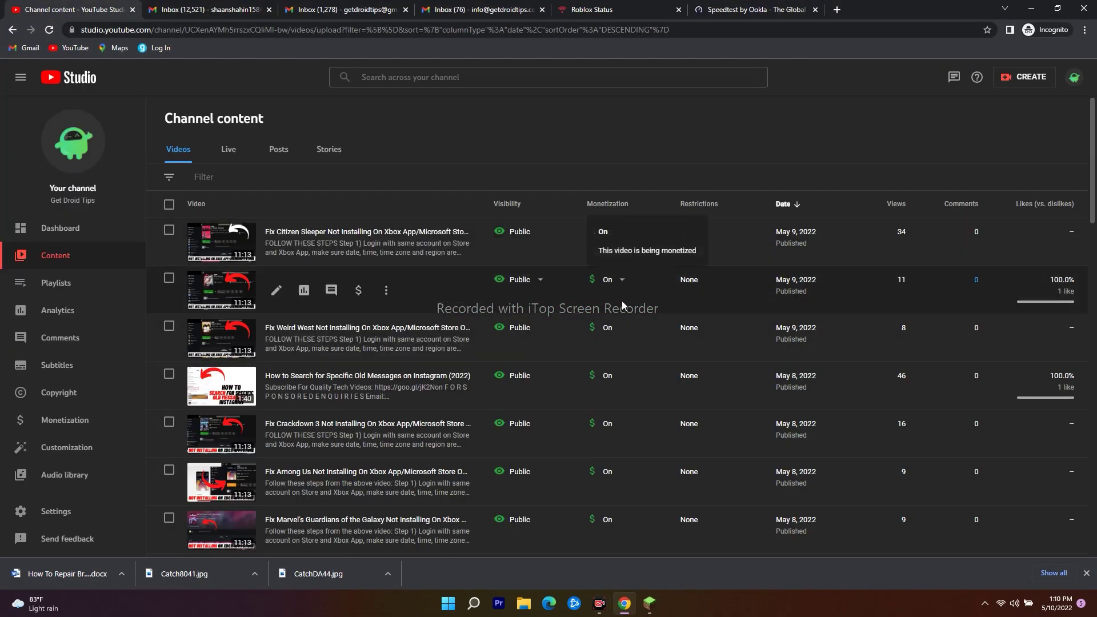
Minimize and restore Chrome, then bring up the Roblox Status page showing All Systems Operational.
left_click(1033, 8)
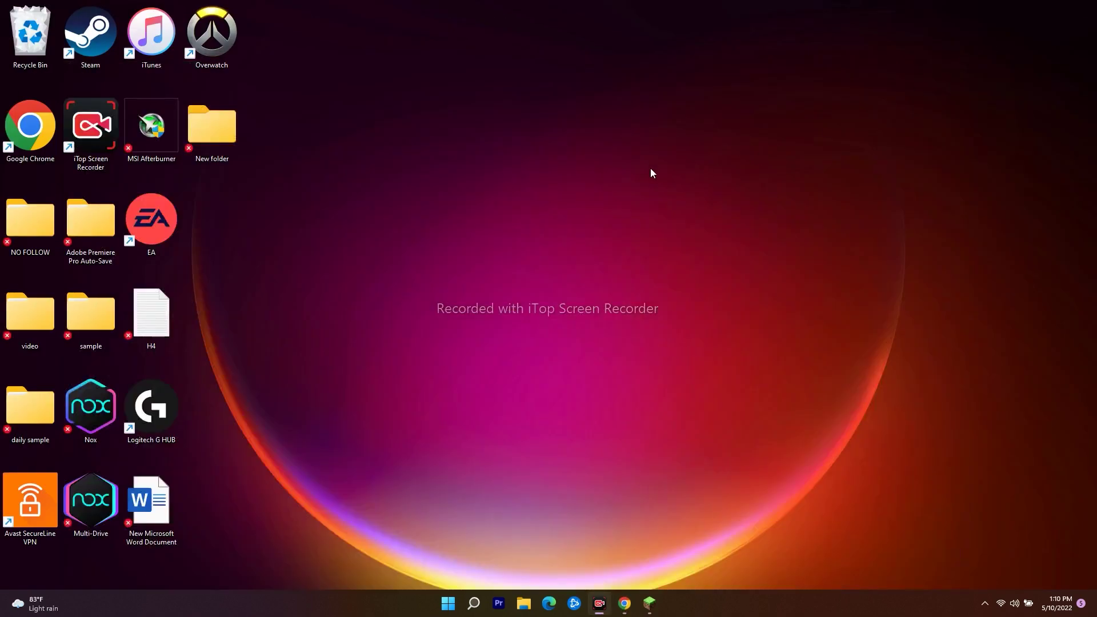
left_click(623, 607)
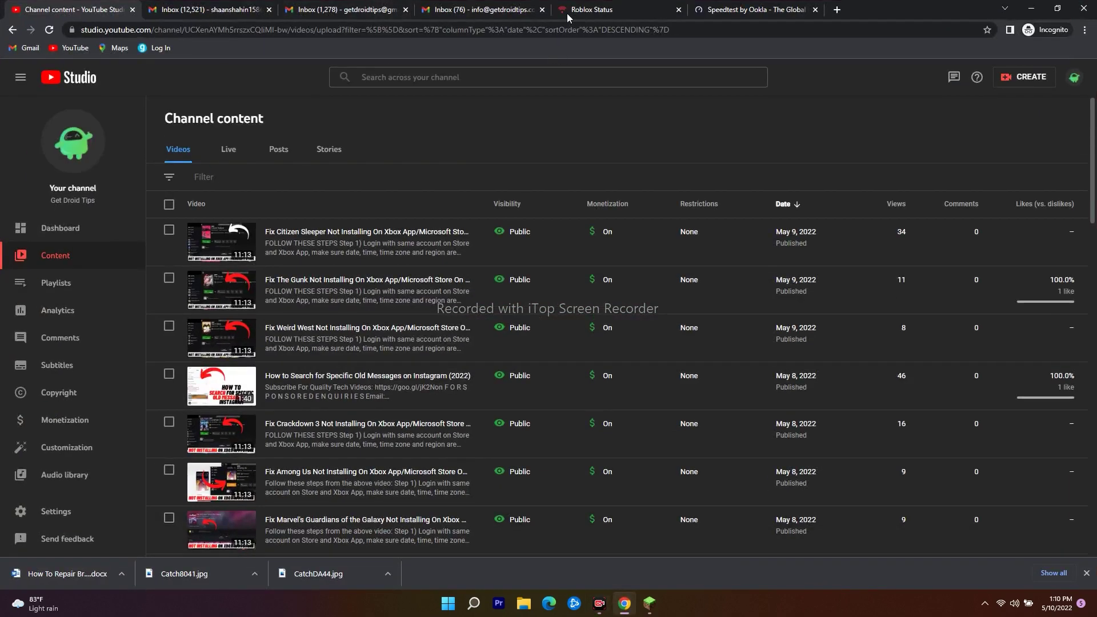
left_click(589, 9)
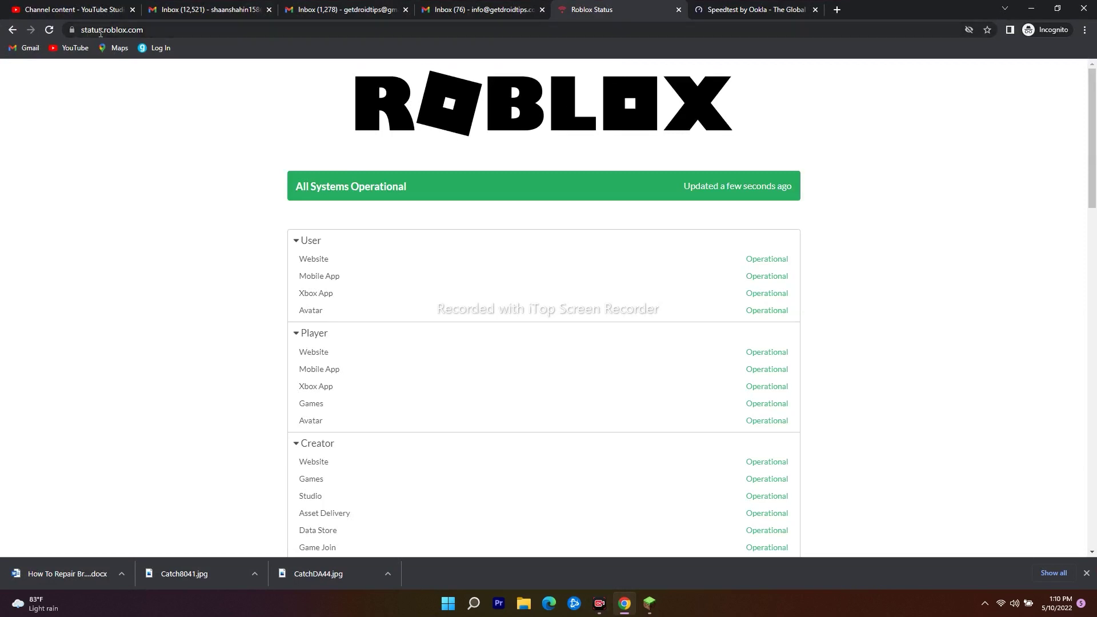
scroll(911, 196, "down", 2)
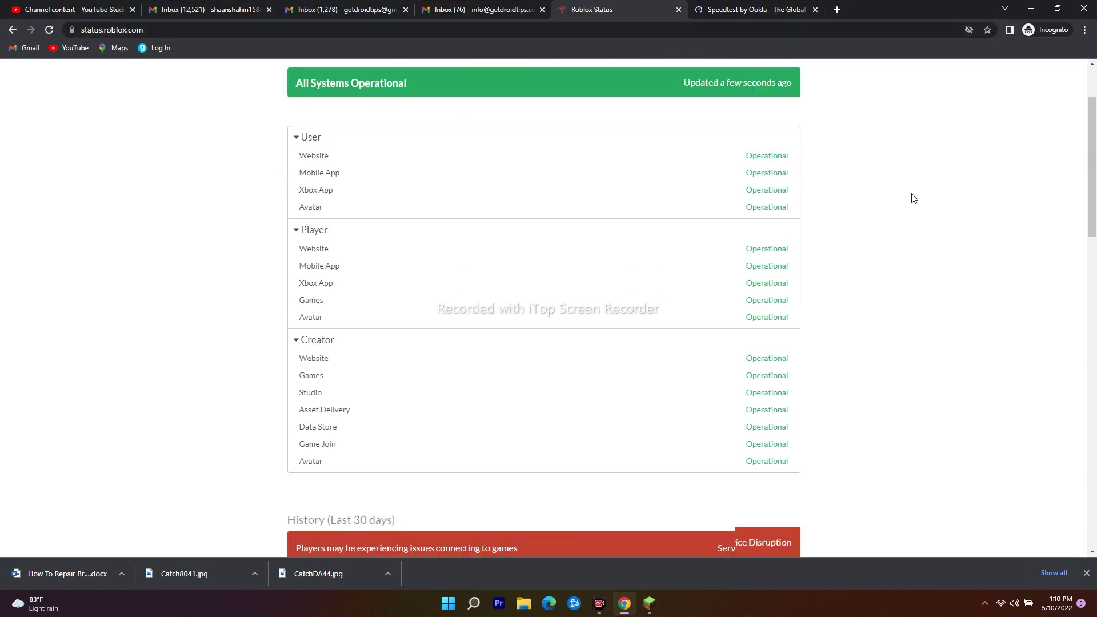
scroll(939, 245, "up", 2)
scroll(890, 278, "down", 4)
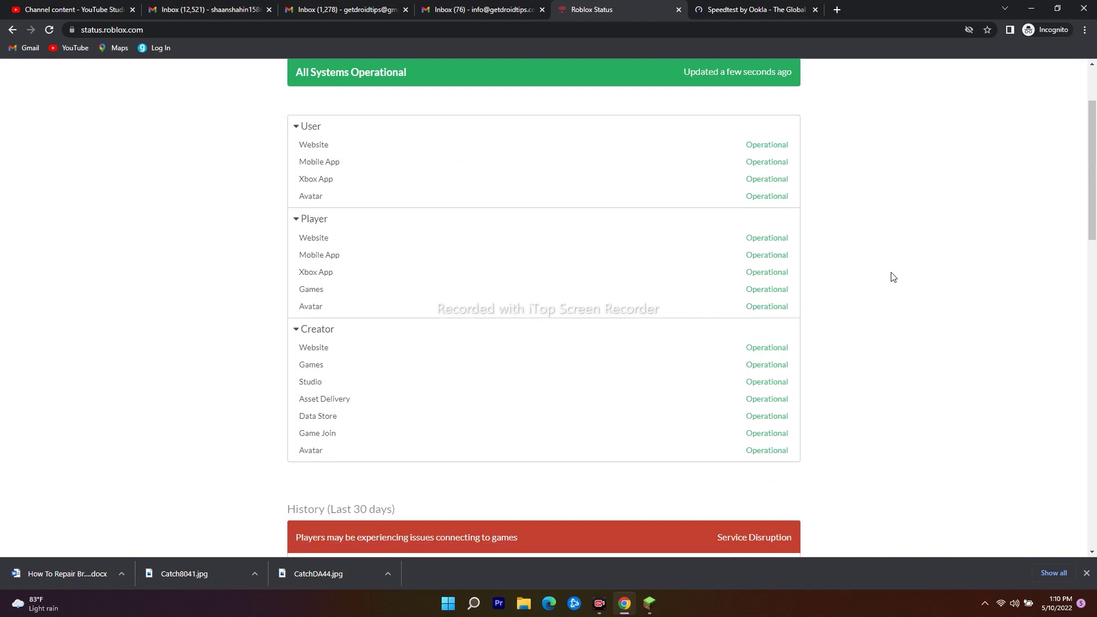
scroll(893, 277, "up", 2)
scroll(915, 322, "down", 5)
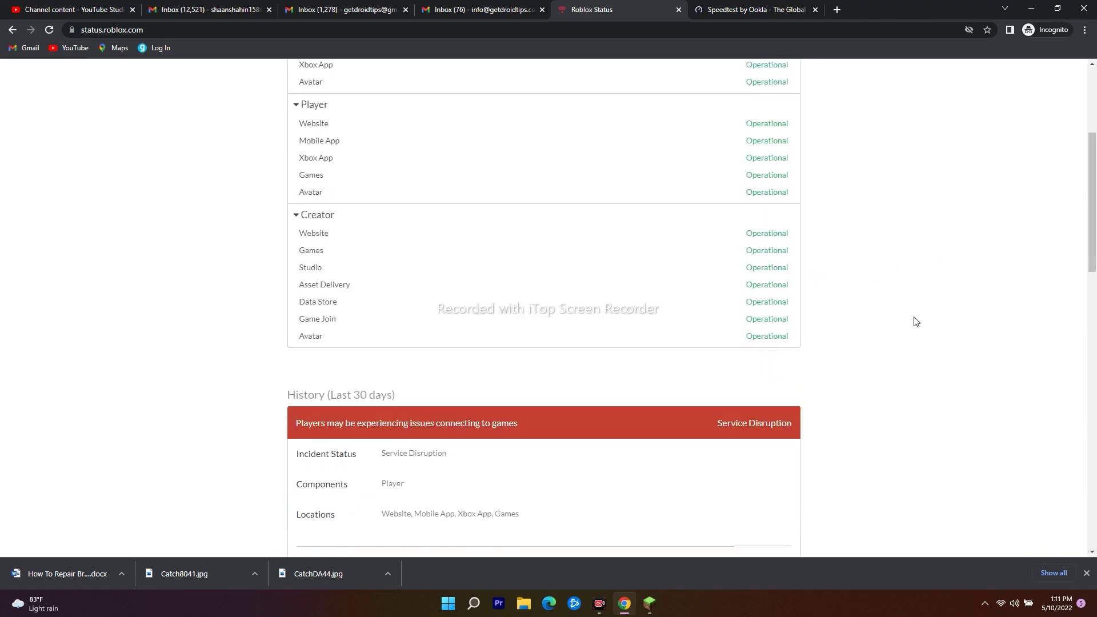
scroll(914, 321, "up", 6)
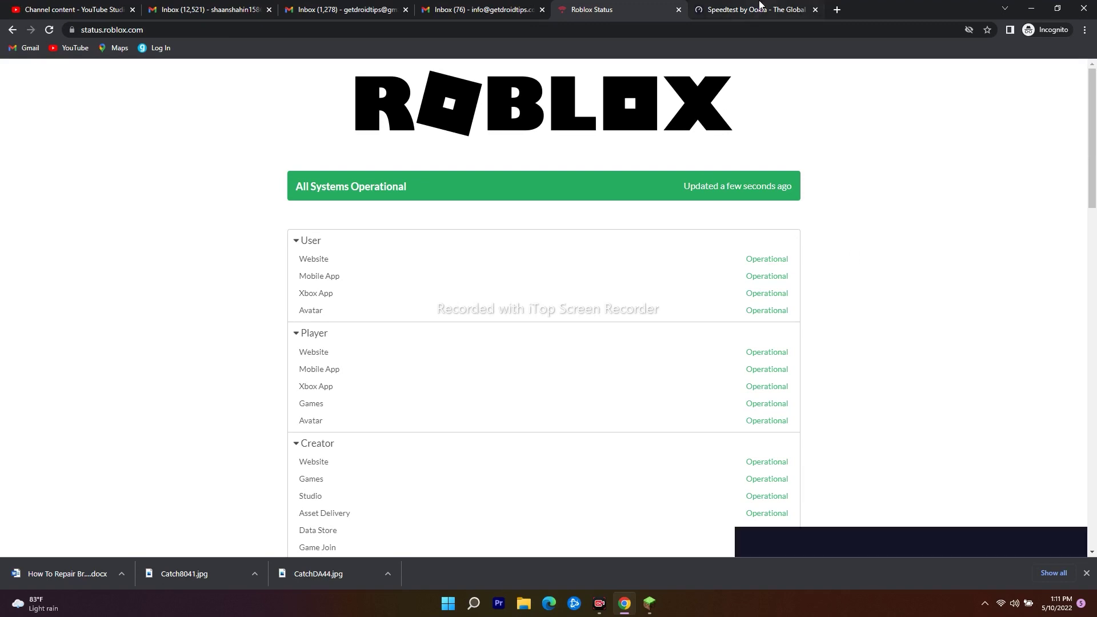
Run an Ookla speed test (11 ms ping, 282.89 Mbps download), then minimize the browser.
left_click(764, 10)
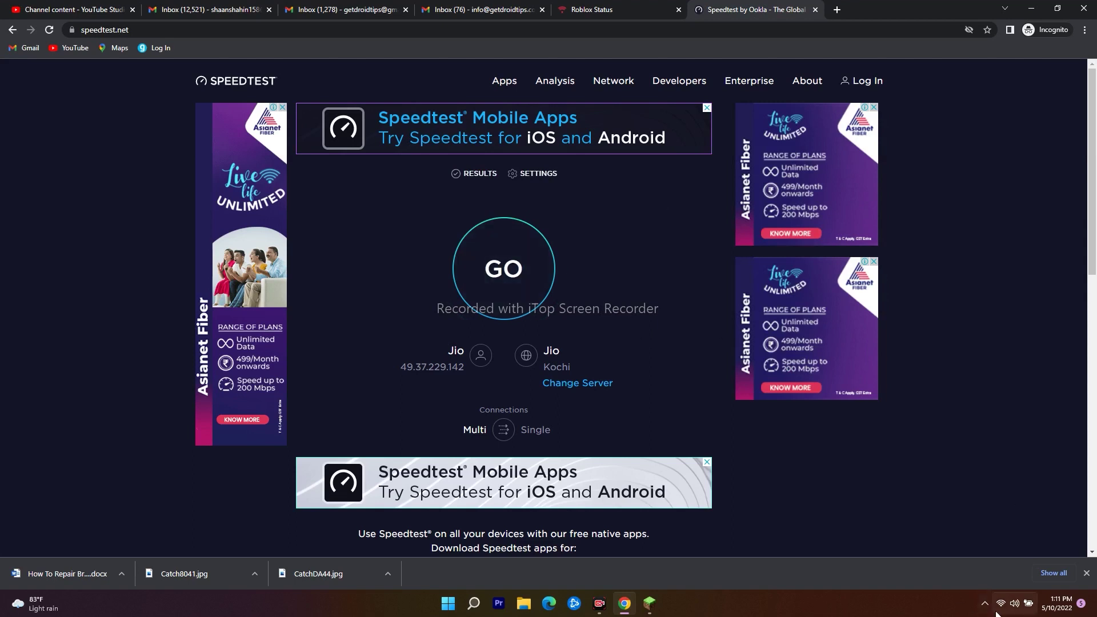
left_click(509, 289)
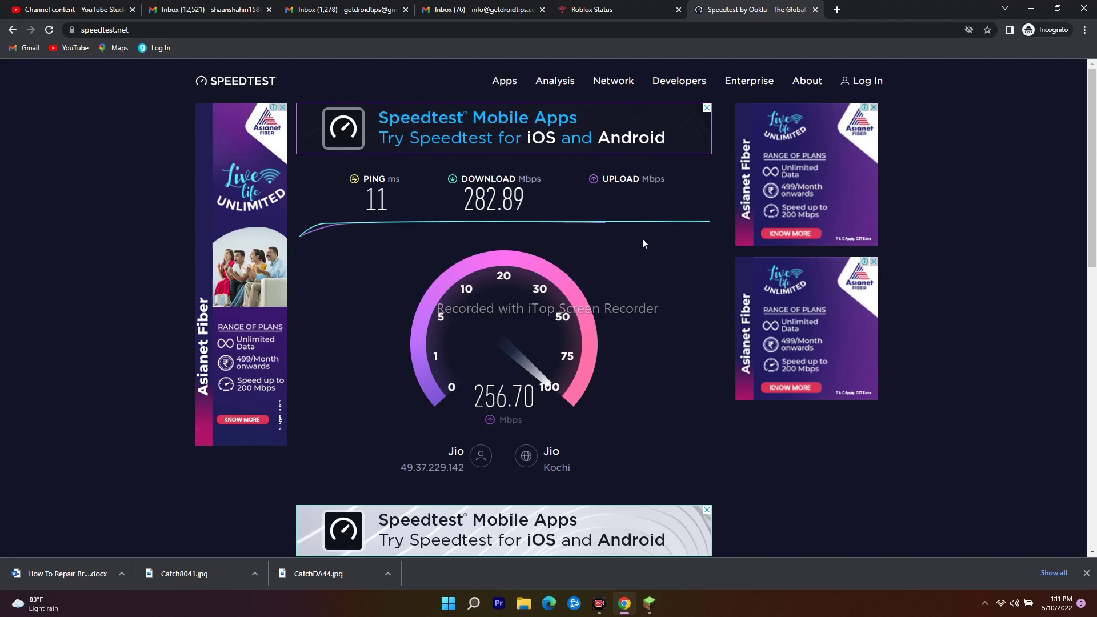
left_click(1031, 8)
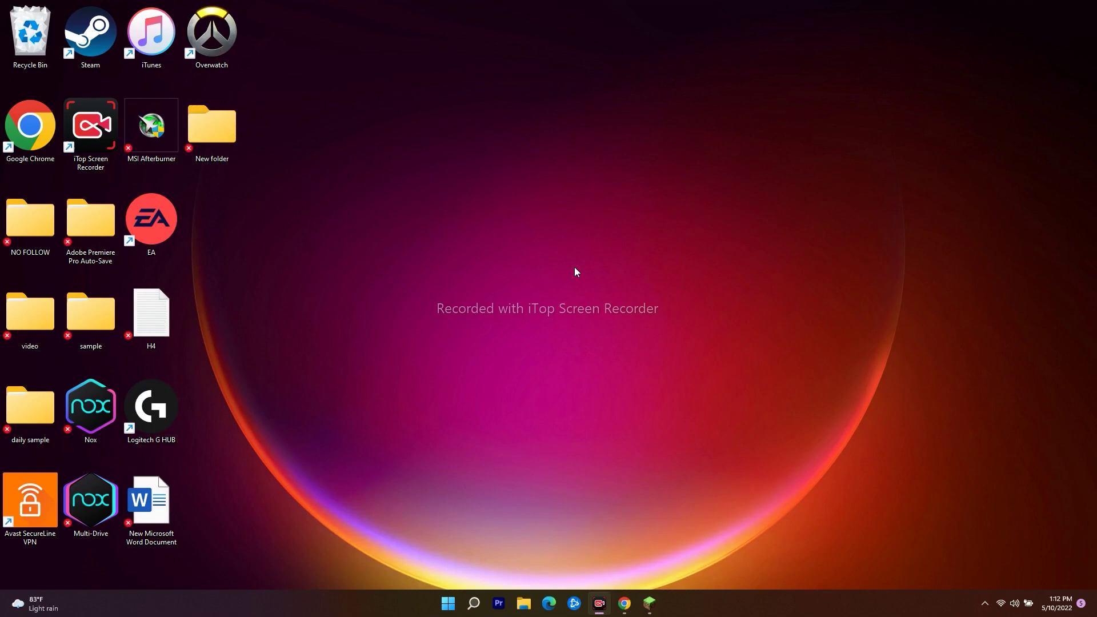
left_click(475, 604)
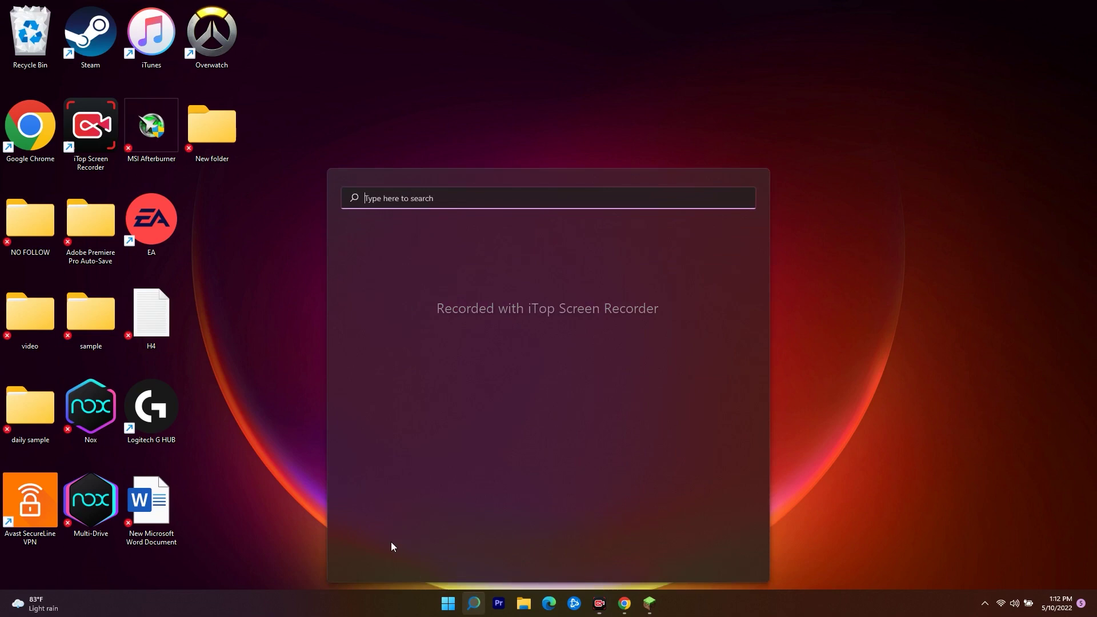
left_click(301, 396)
right_click(440, 612)
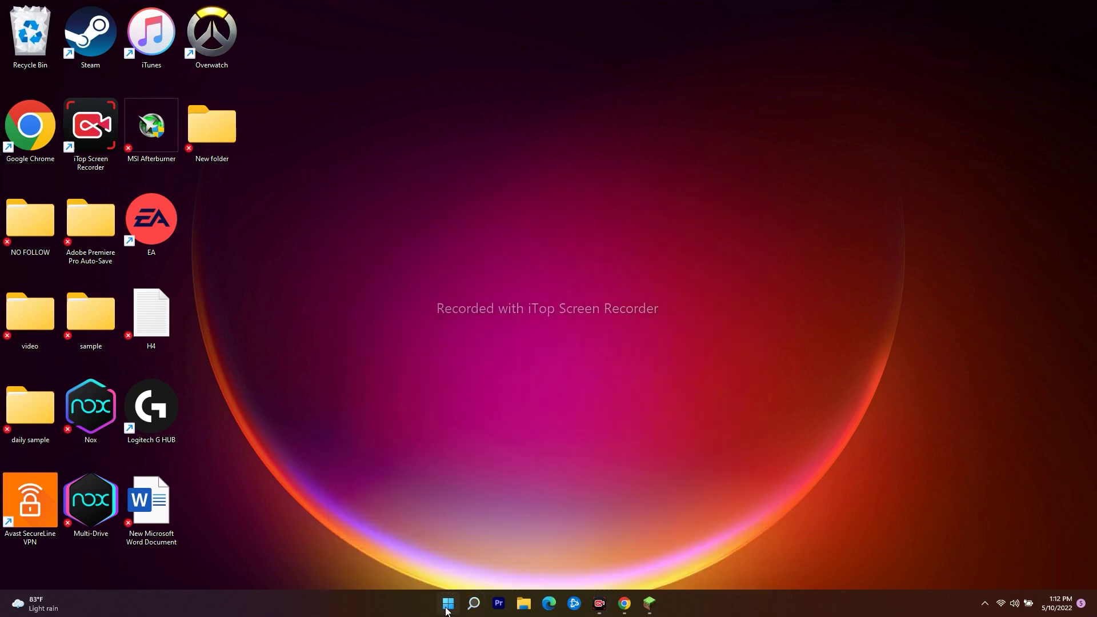
left_click(433, 462)
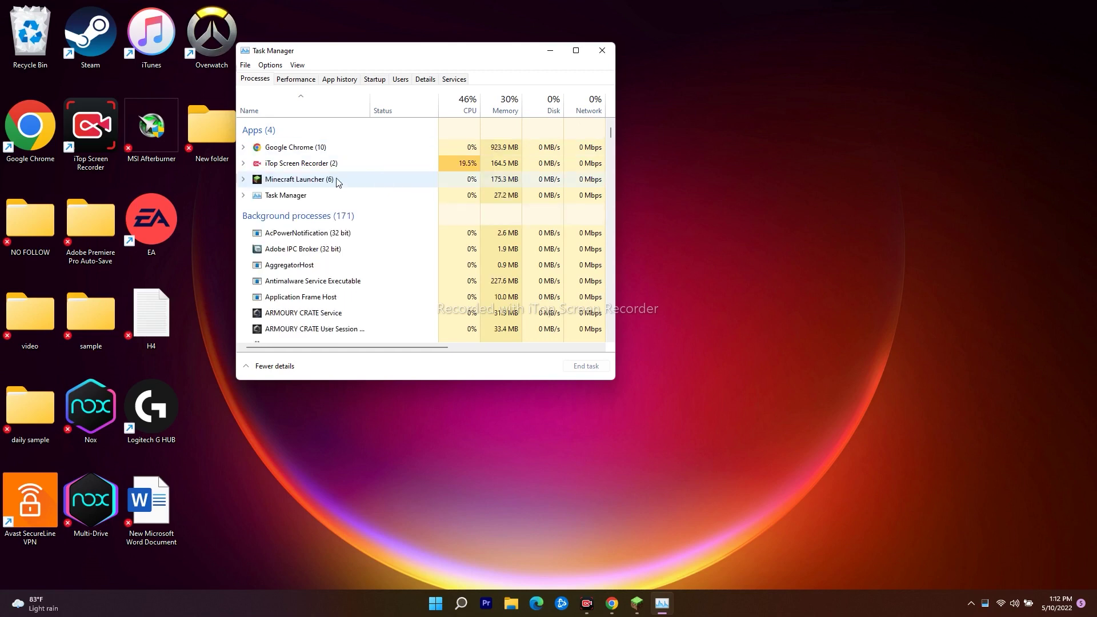
scroll(376, 211, "down", 1)
scroll(376, 211, "down", 4)
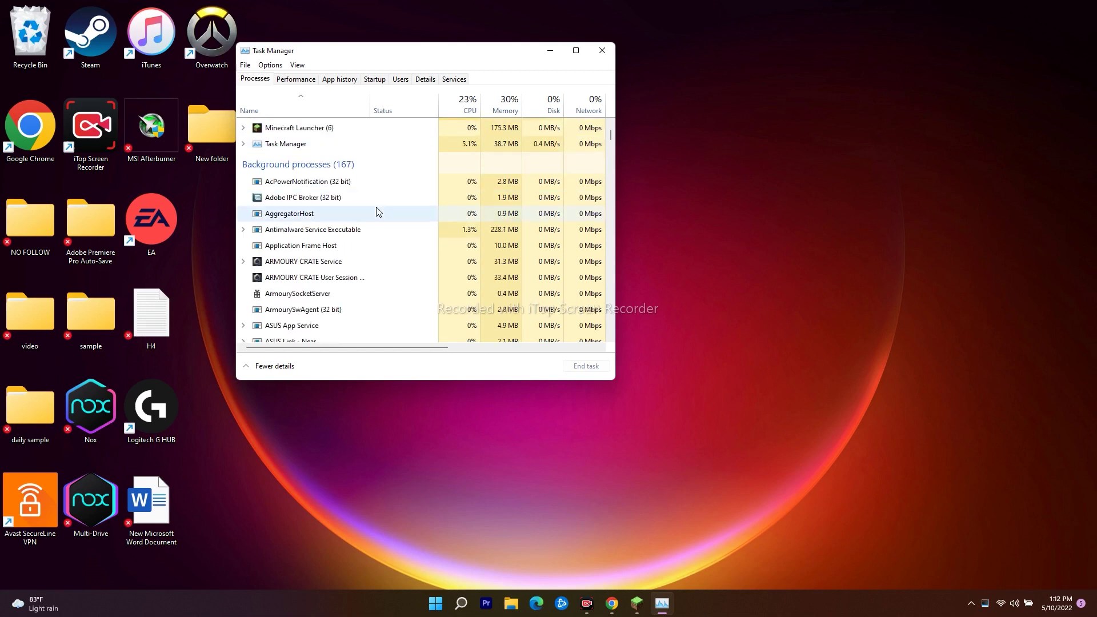
scroll(376, 212, "down", 3)
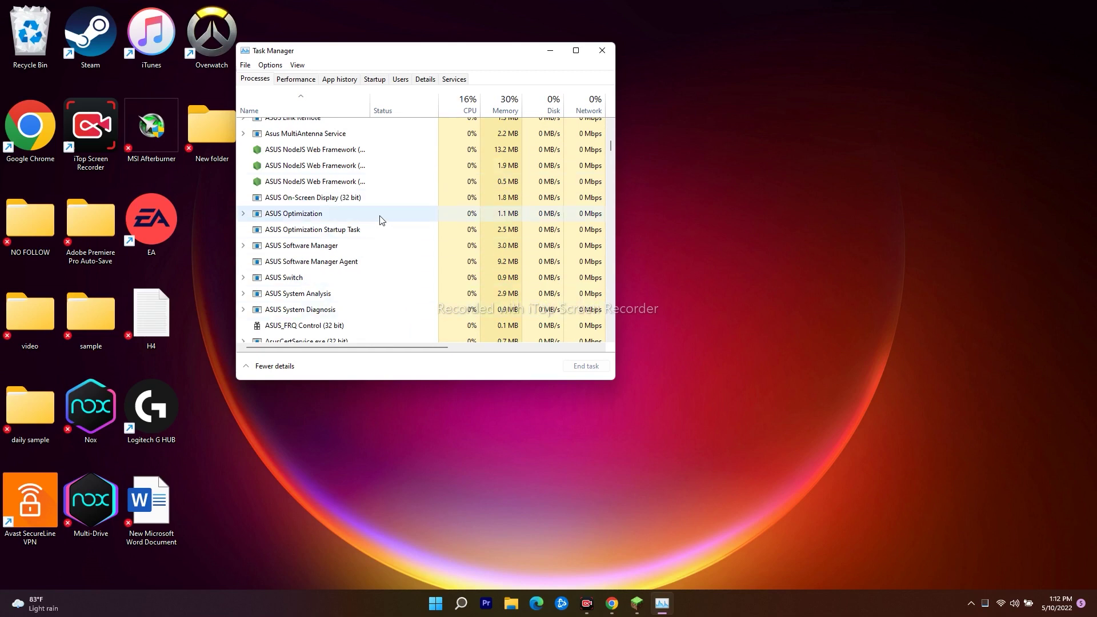
scroll(382, 220, "down", 3)
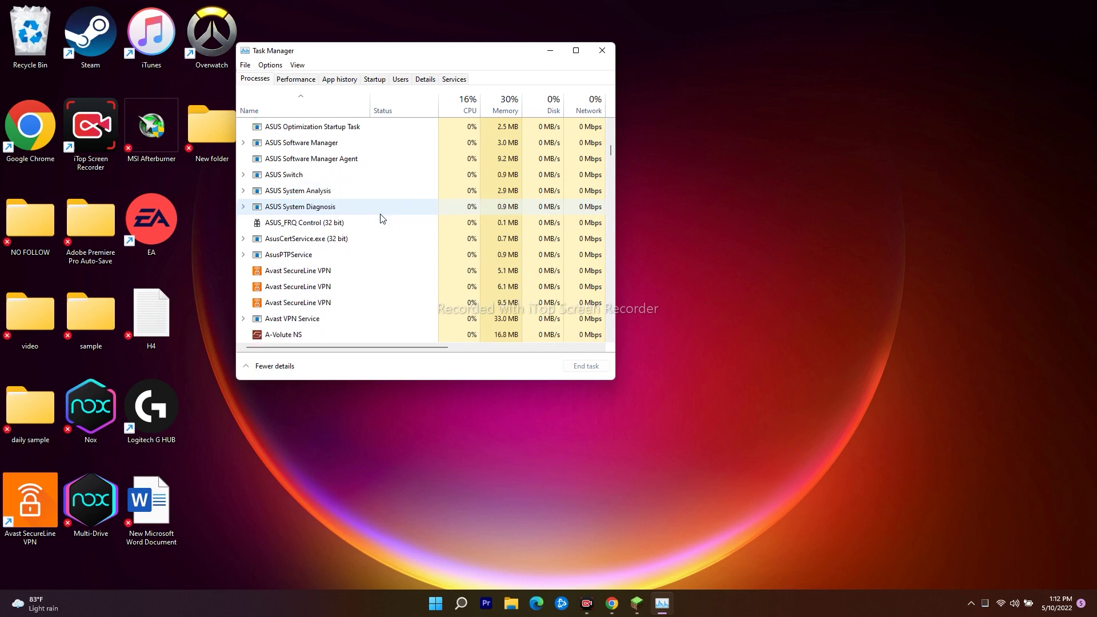
scroll(382, 219, "down", 4)
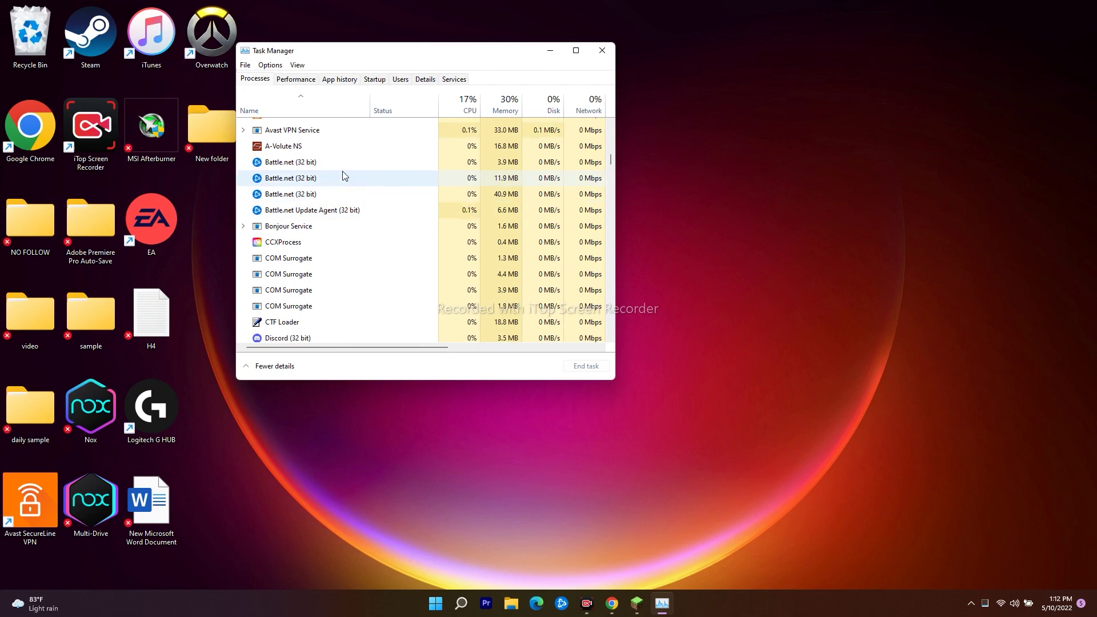
left_click(334, 81)
left_click(371, 81)
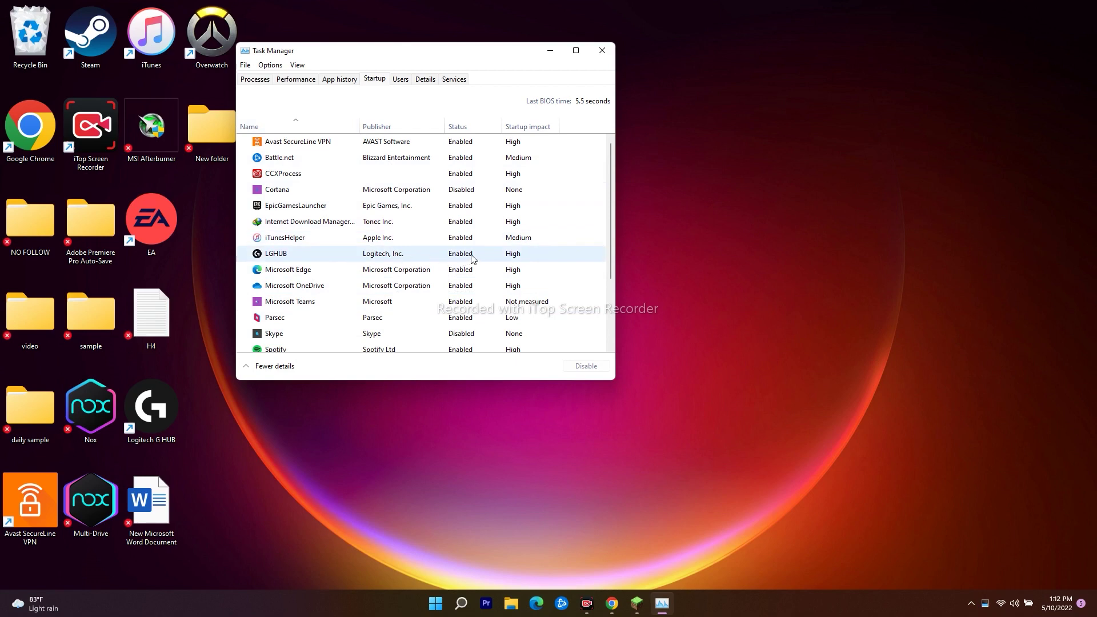
left_click(263, 83)
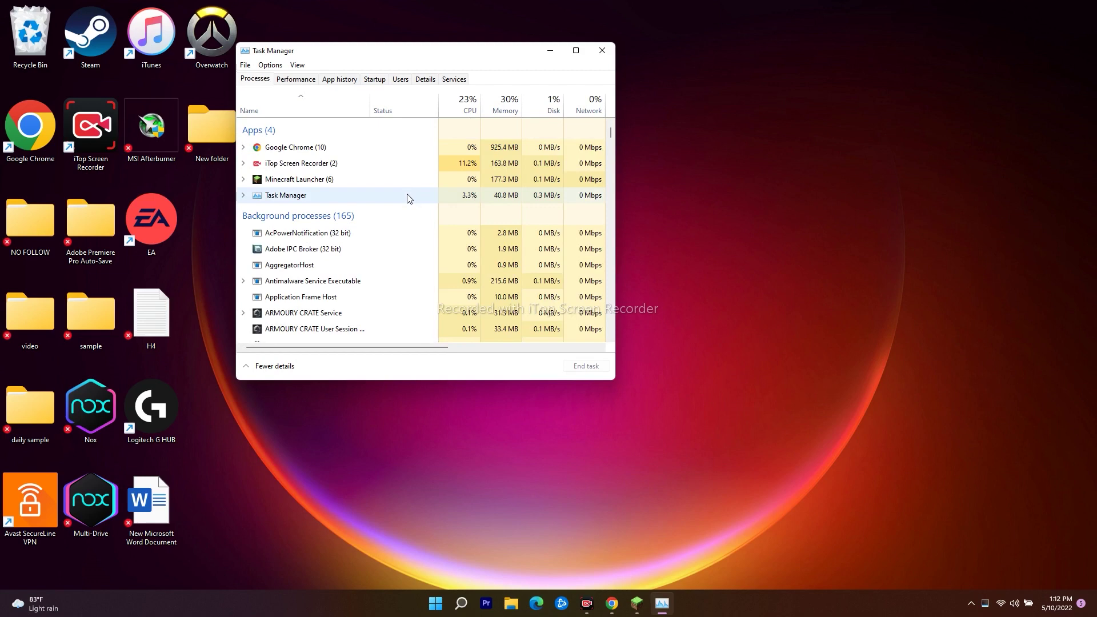
left_click(604, 52)
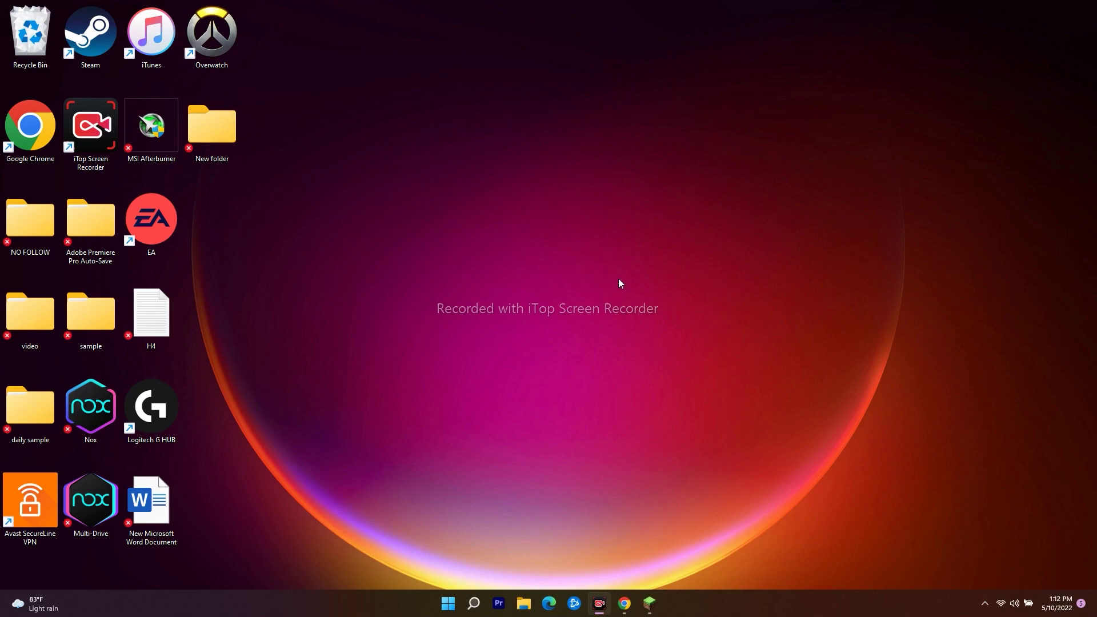
left_click(473, 603)
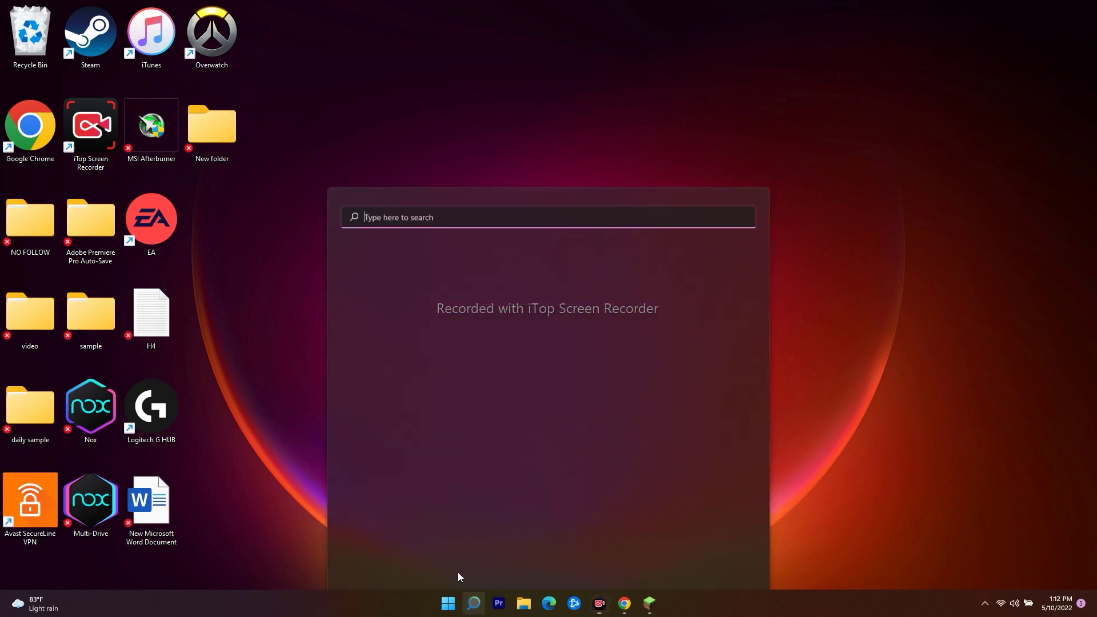
type("firewa")
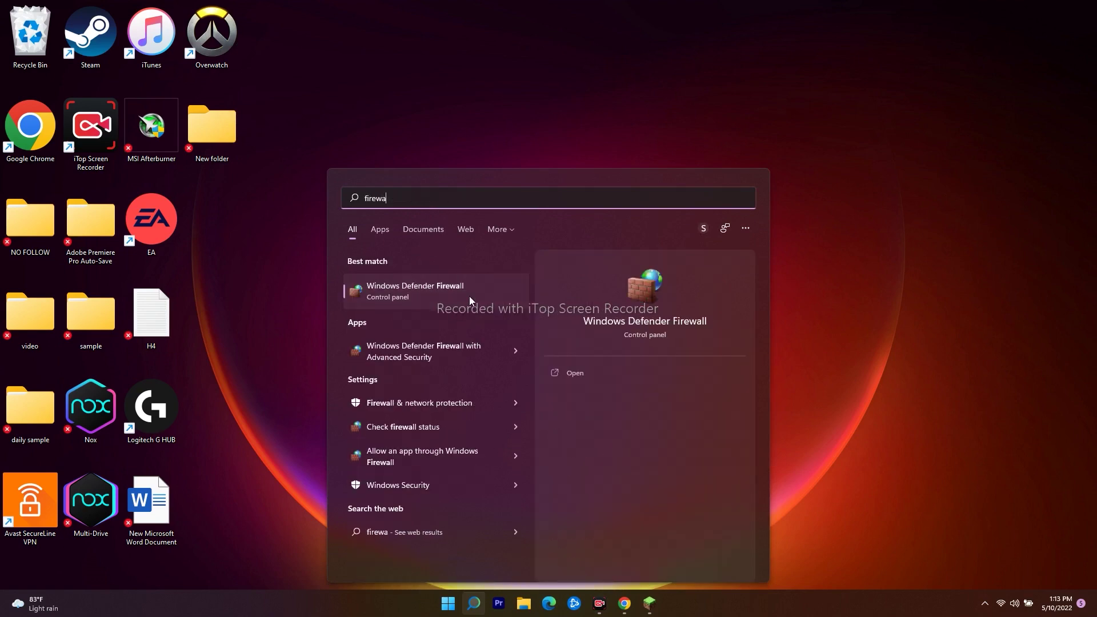
left_click(469, 293)
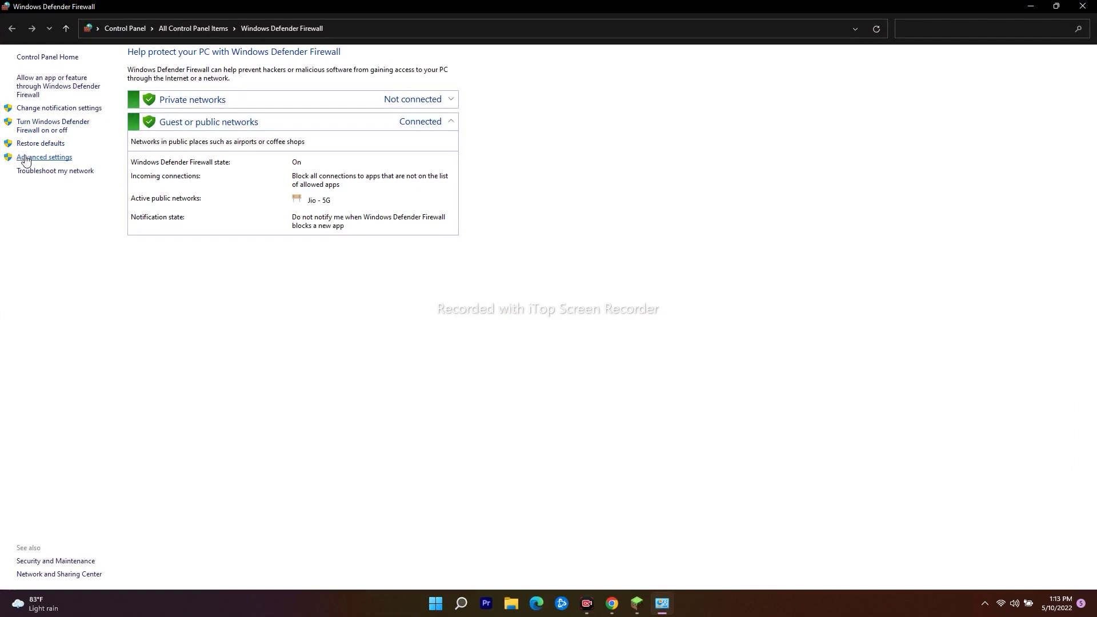
left_click(37, 80)
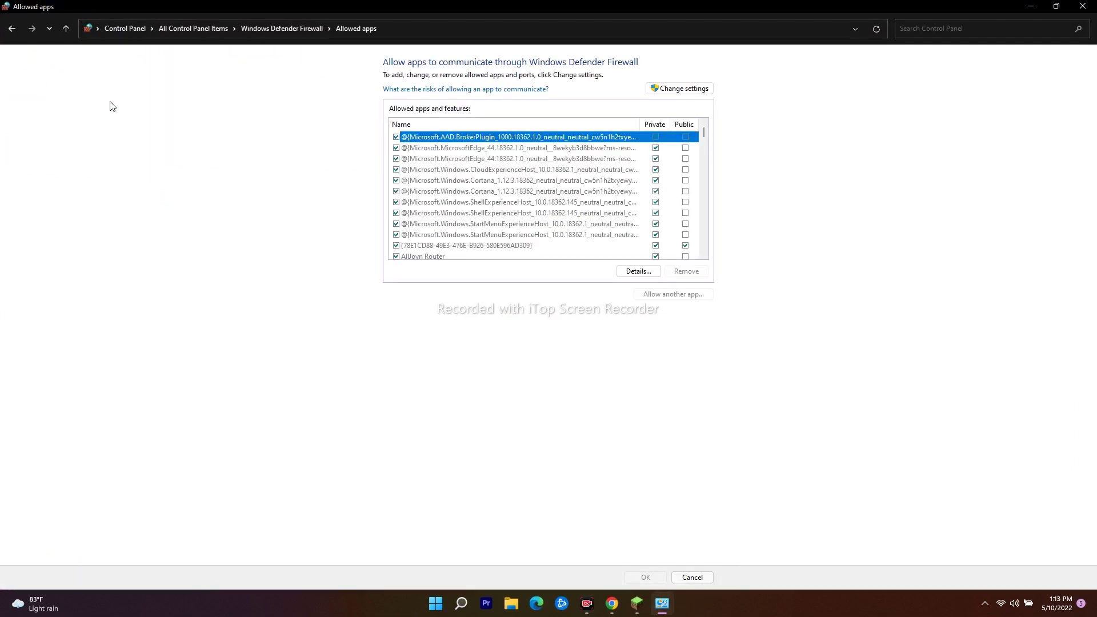
scroll(606, 171, "down", 5)
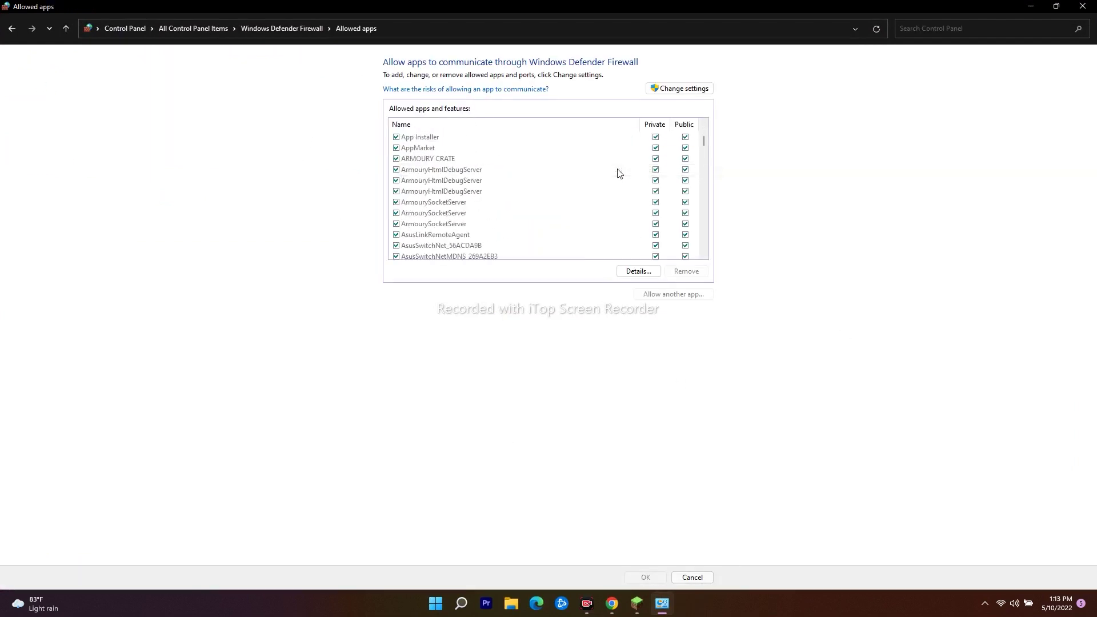
scroll(617, 172, "up", 5)
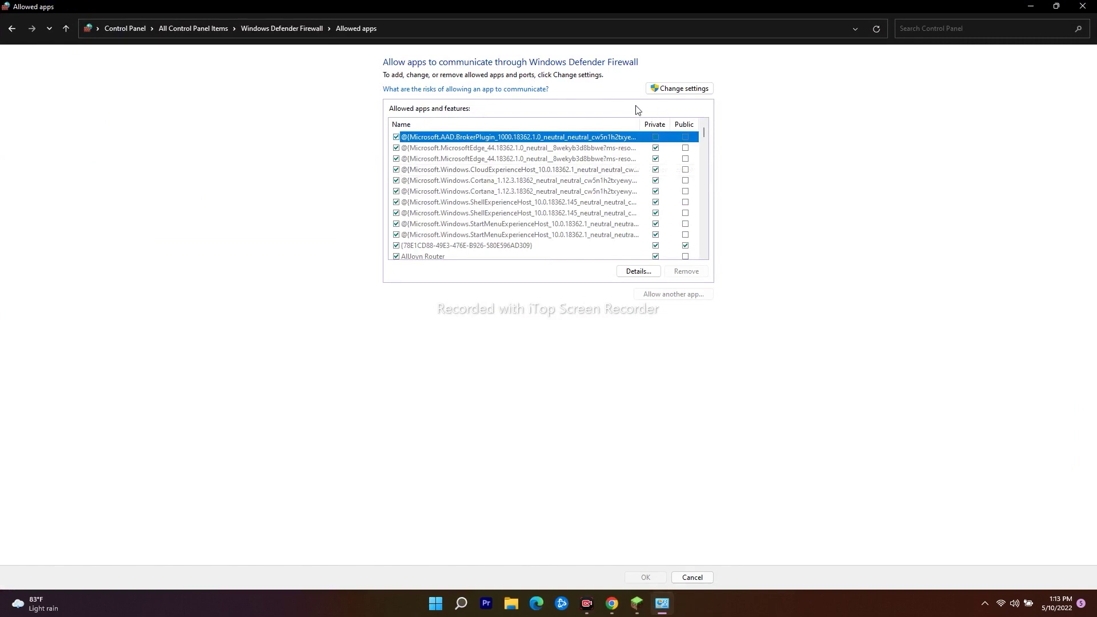
left_click(680, 90)
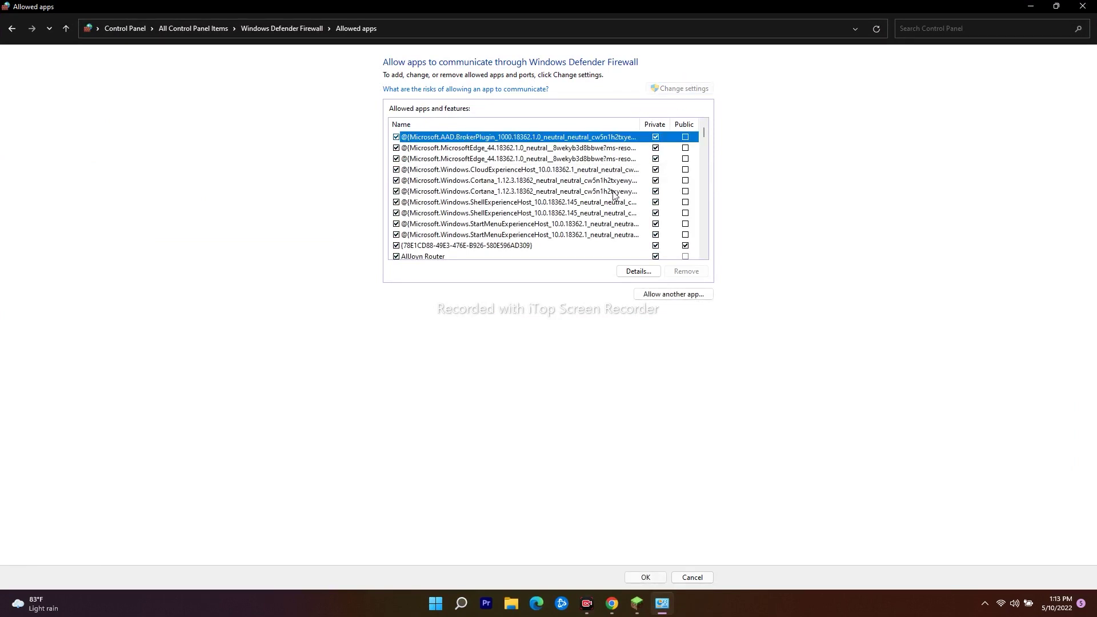
mouse_move(704, 130)
left_mouse_down()
mouse_move(710, 275)
mouse_move(710, 149)
mouse_move(723, 245)
mouse_move(711, 131)
left_mouse_up()
left_click(680, 294)
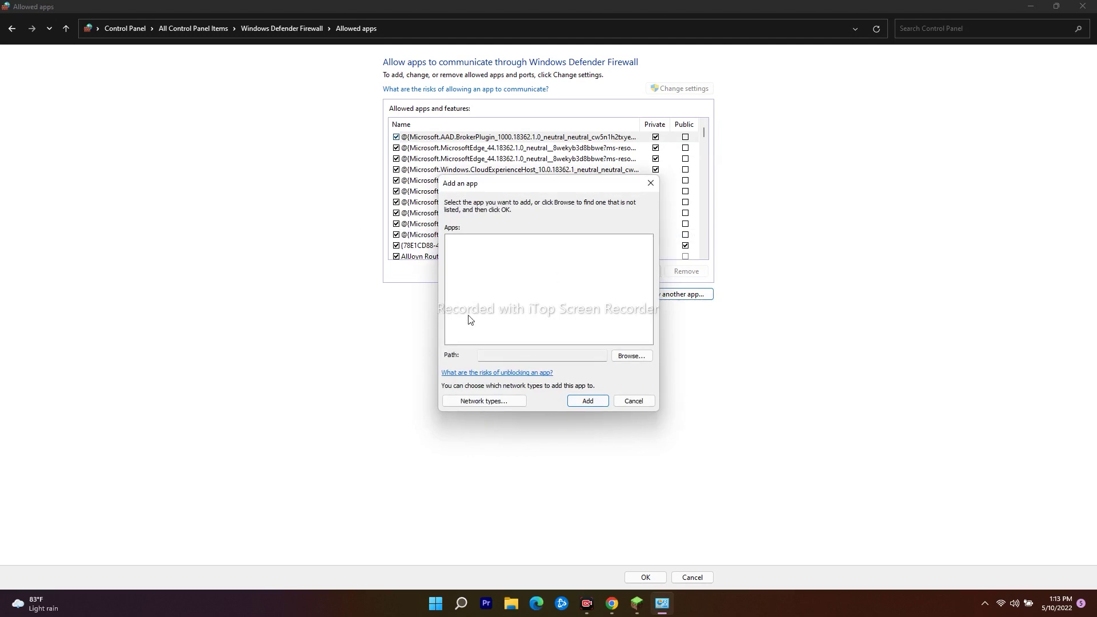
left_click(645, 358)
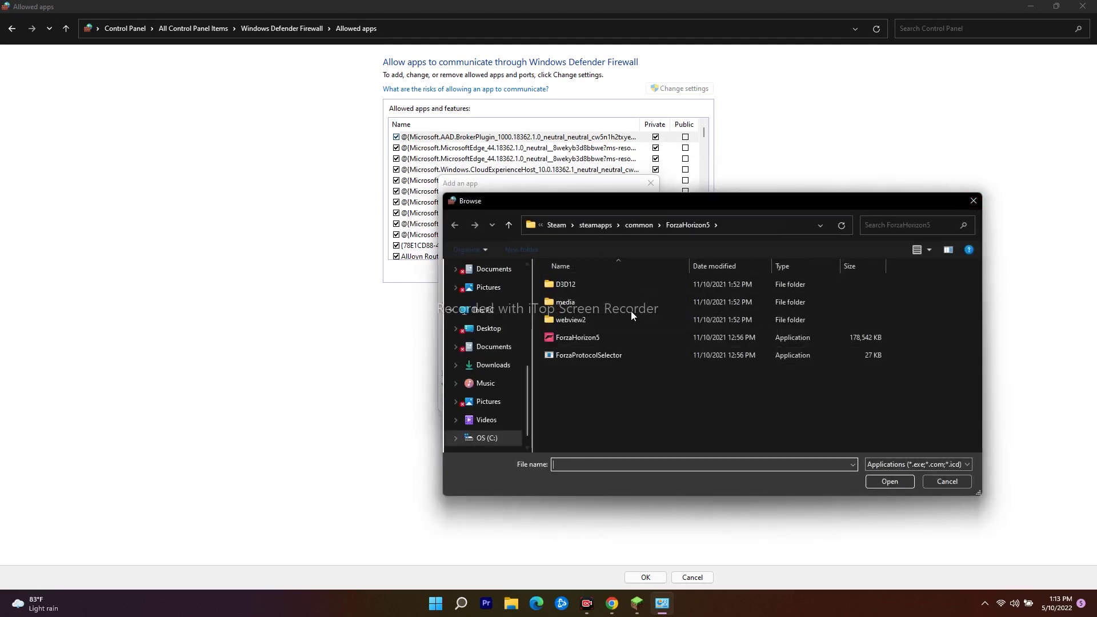
left_click(971, 202)
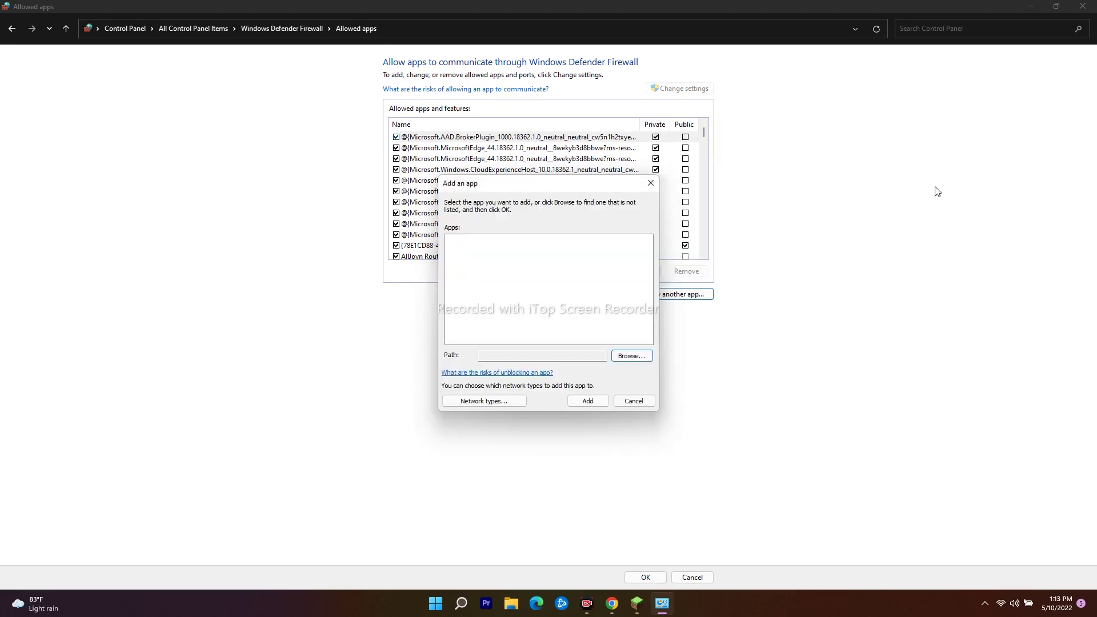
left_click(651, 183)
left_click(1083, 6)
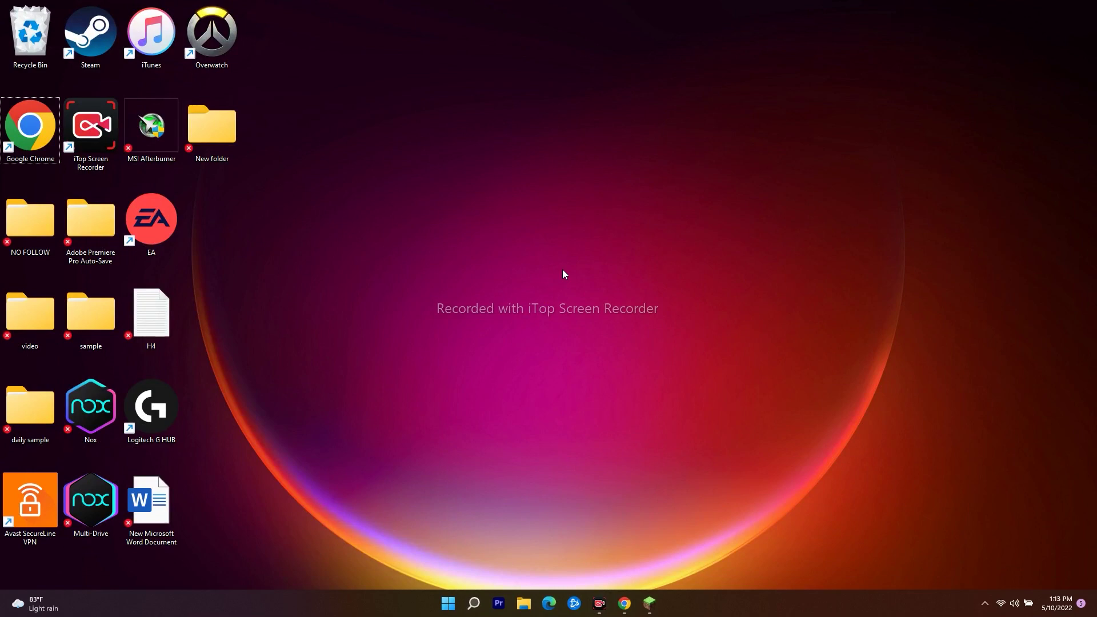
key("super+r")
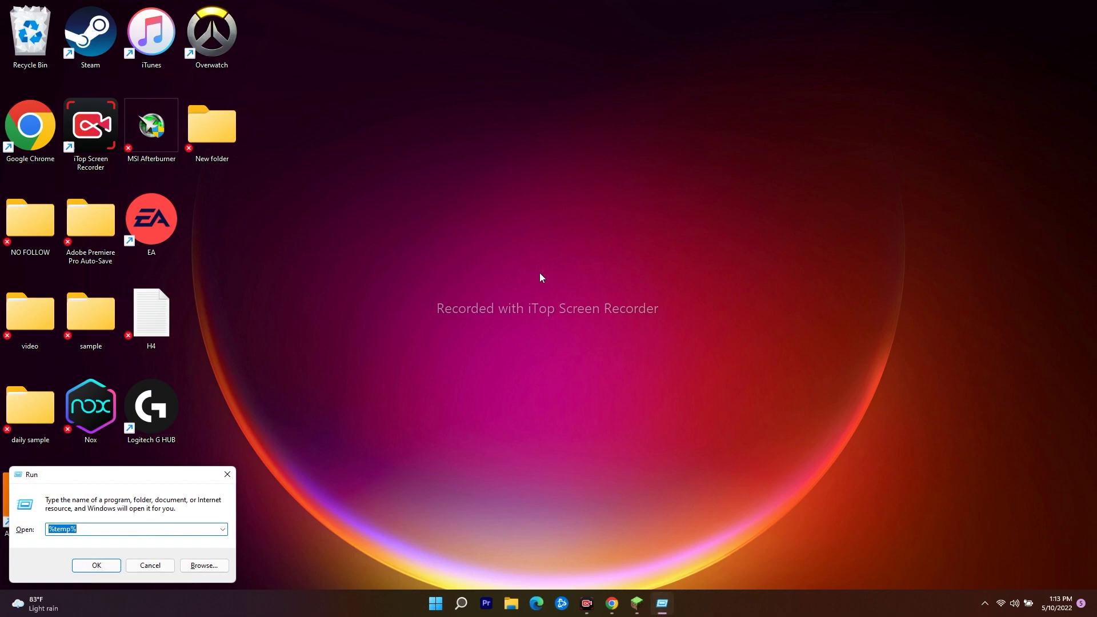
left_click(104, 565)
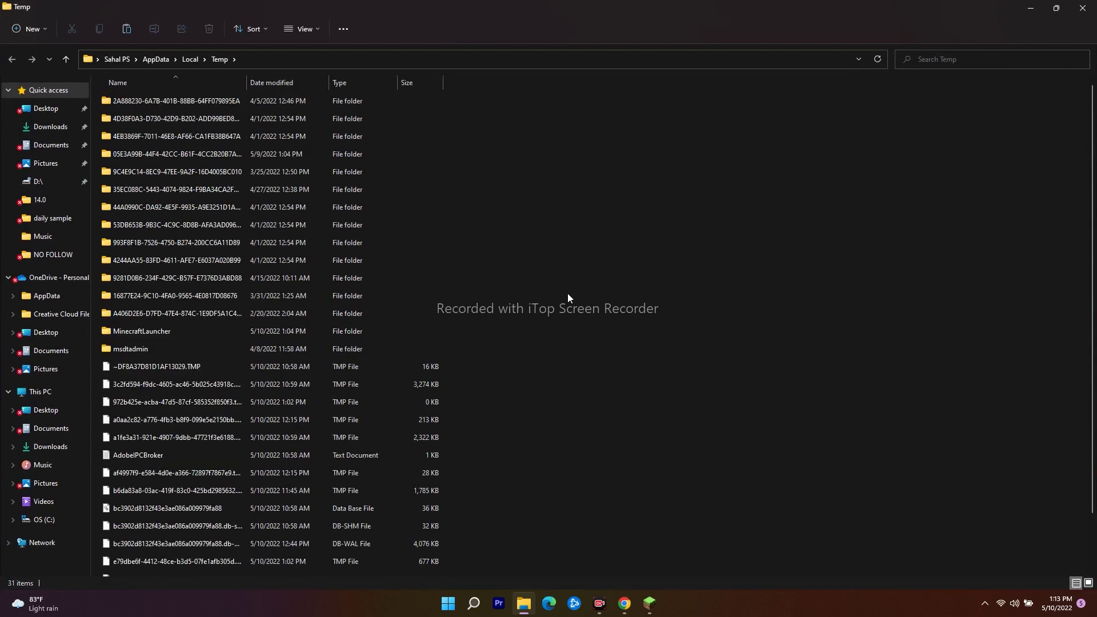
key("ctrl+a")
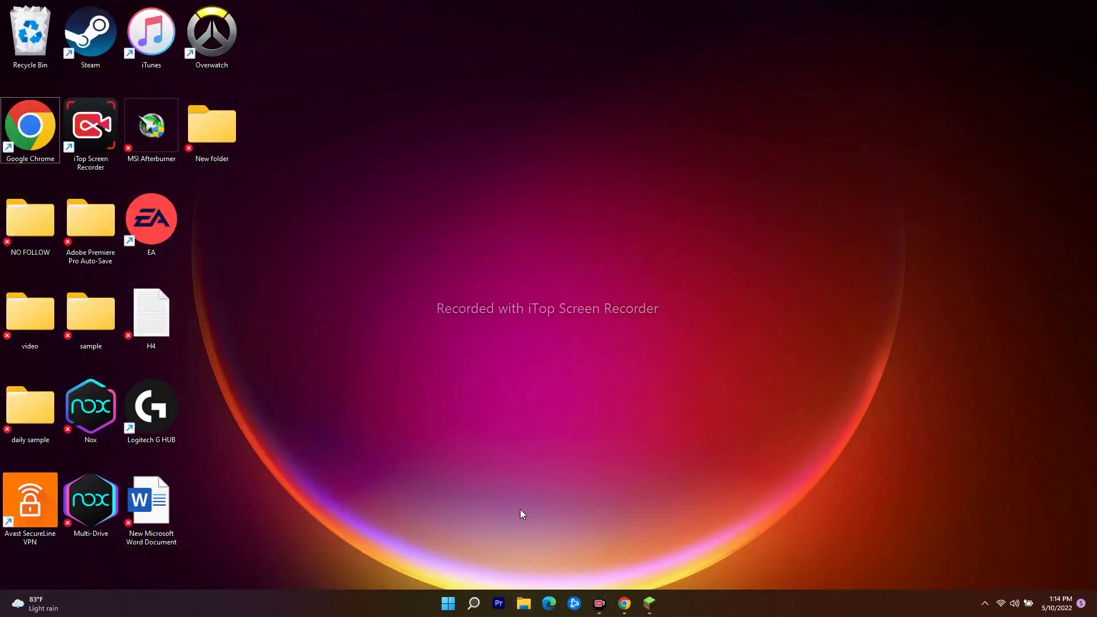
Open Settings and run a Windows Update check, which reports the PC is up to date.
left_click(473, 603)
left_click(399, 462)
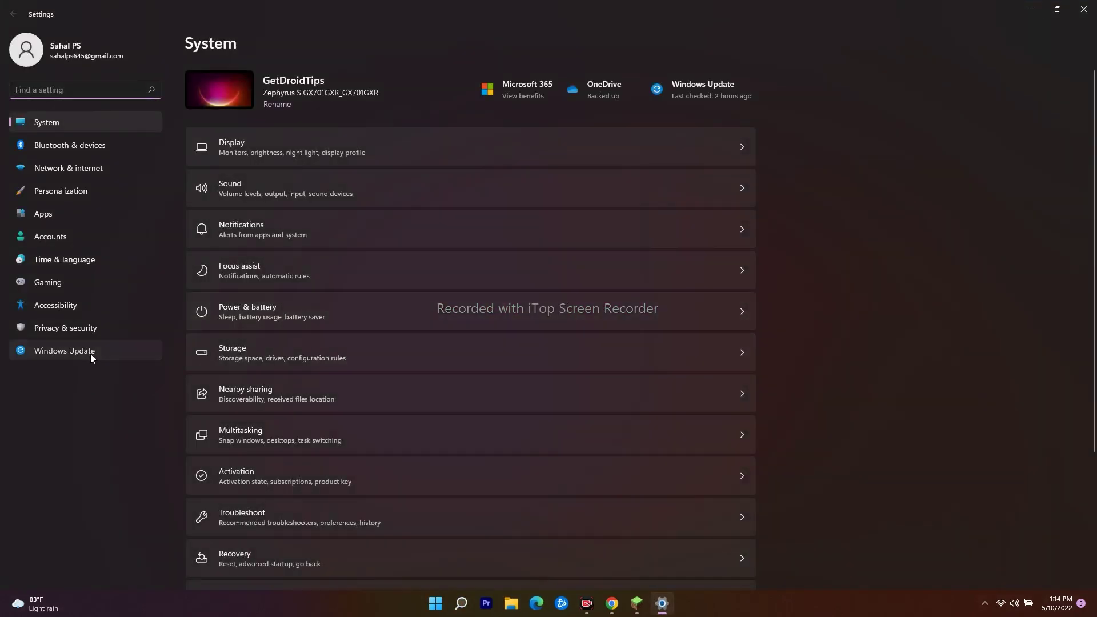
left_click(92, 352)
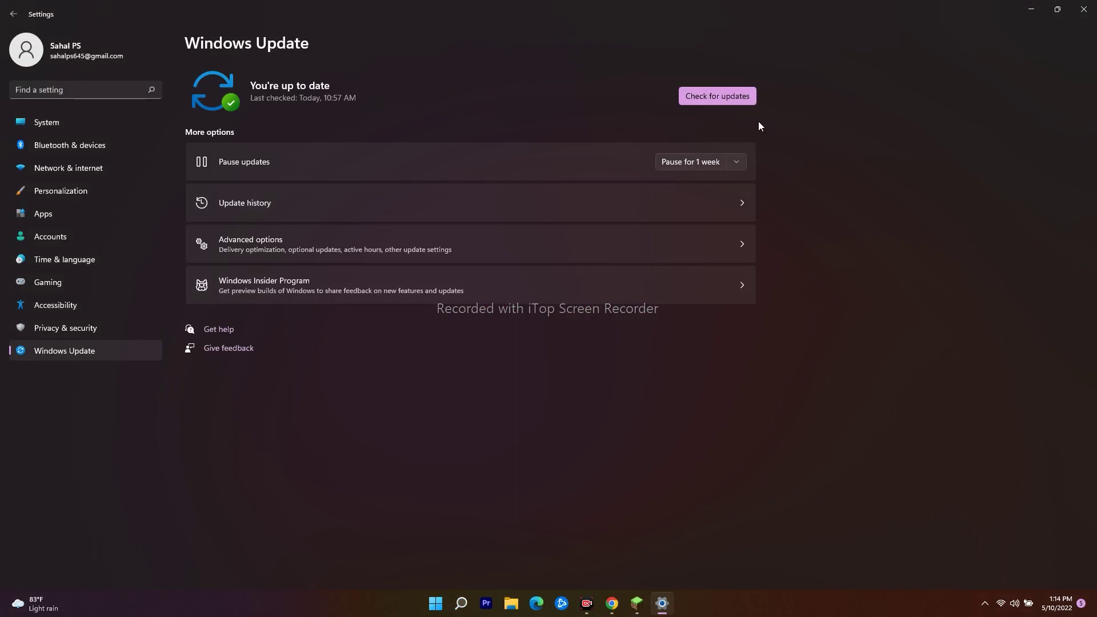
left_click(704, 95)
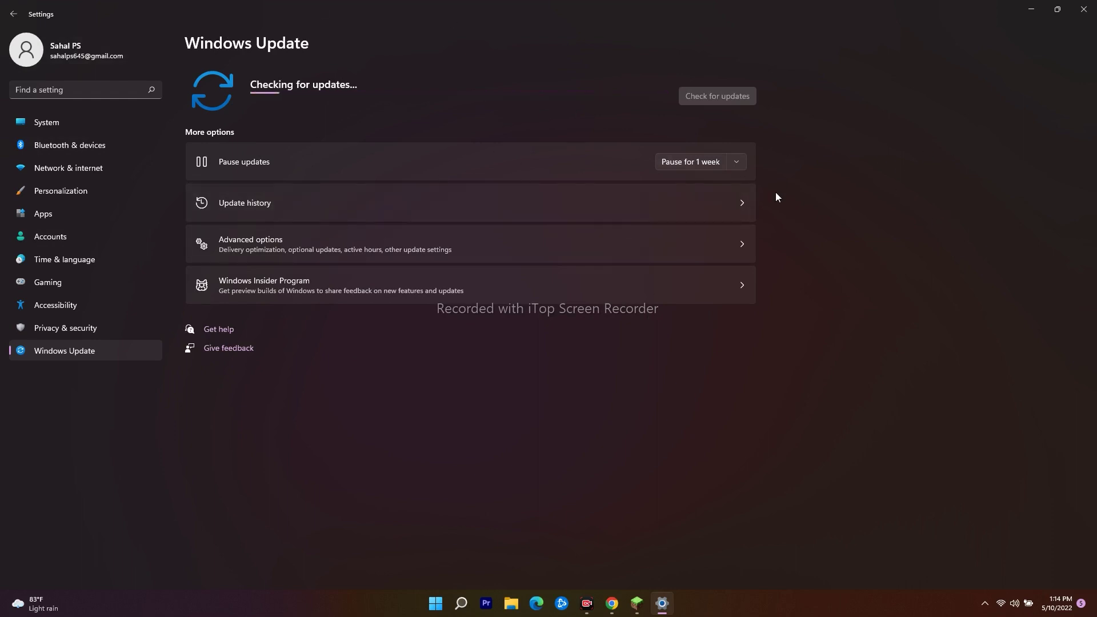
Close Settings and auto-search Device Manager for an NVIDIA GeForce RTX 2080 Max-Q driver update.
left_click(1083, 9)
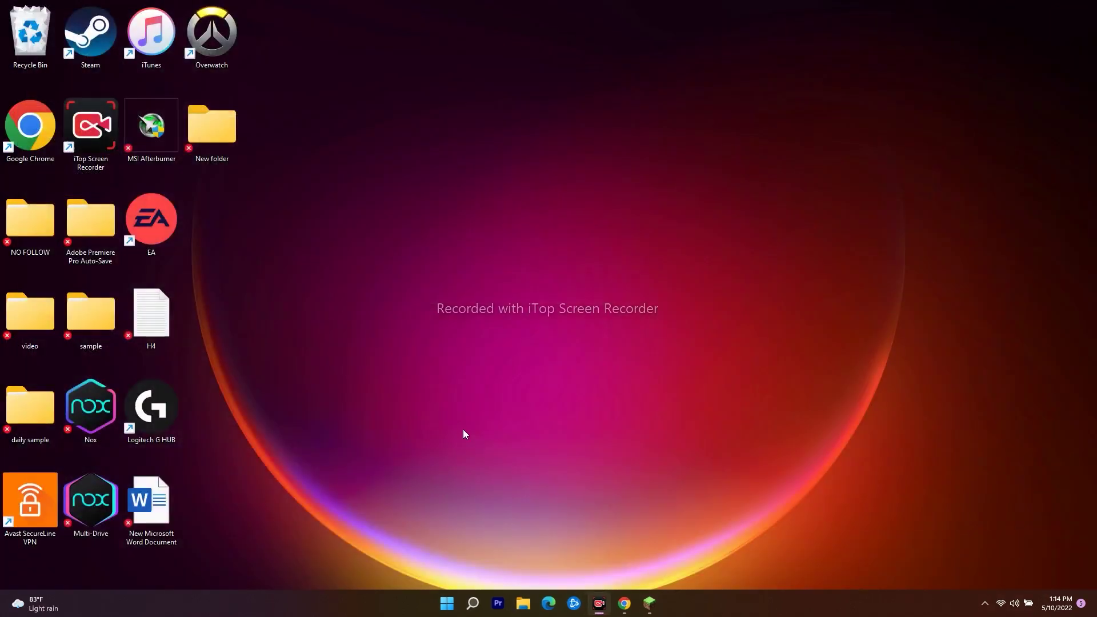
right_click(448, 610)
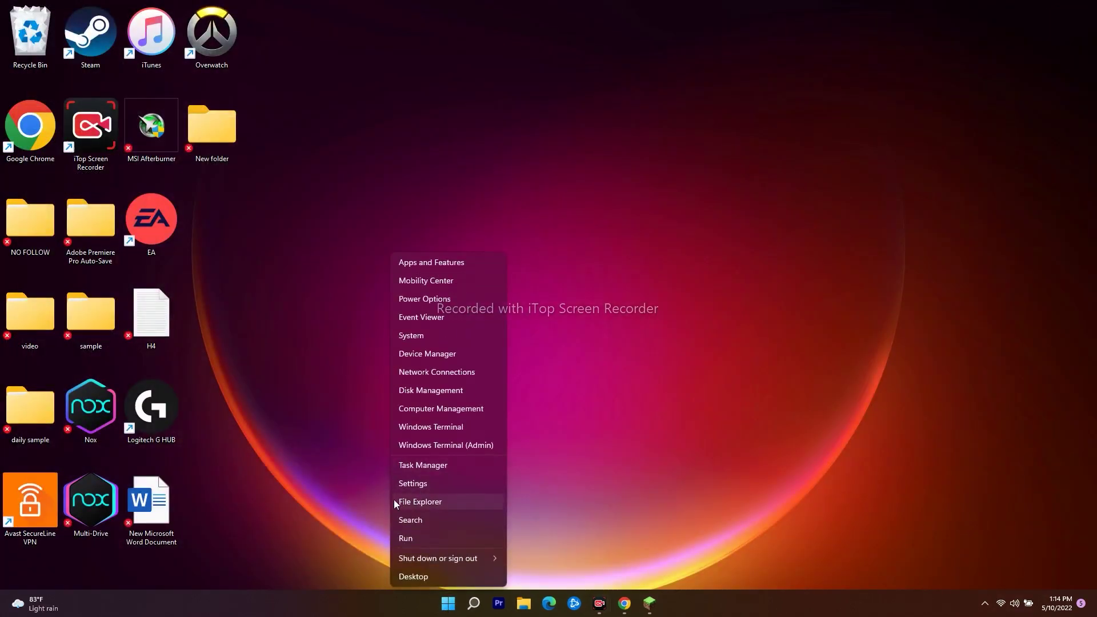
left_click(454, 355)
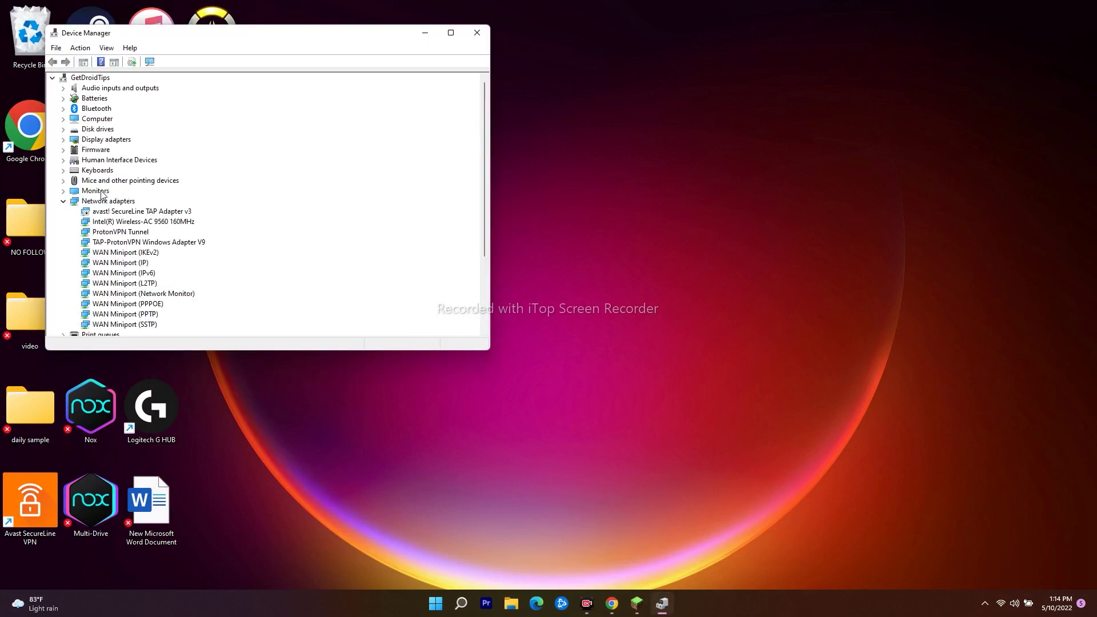
left_click(63, 201)
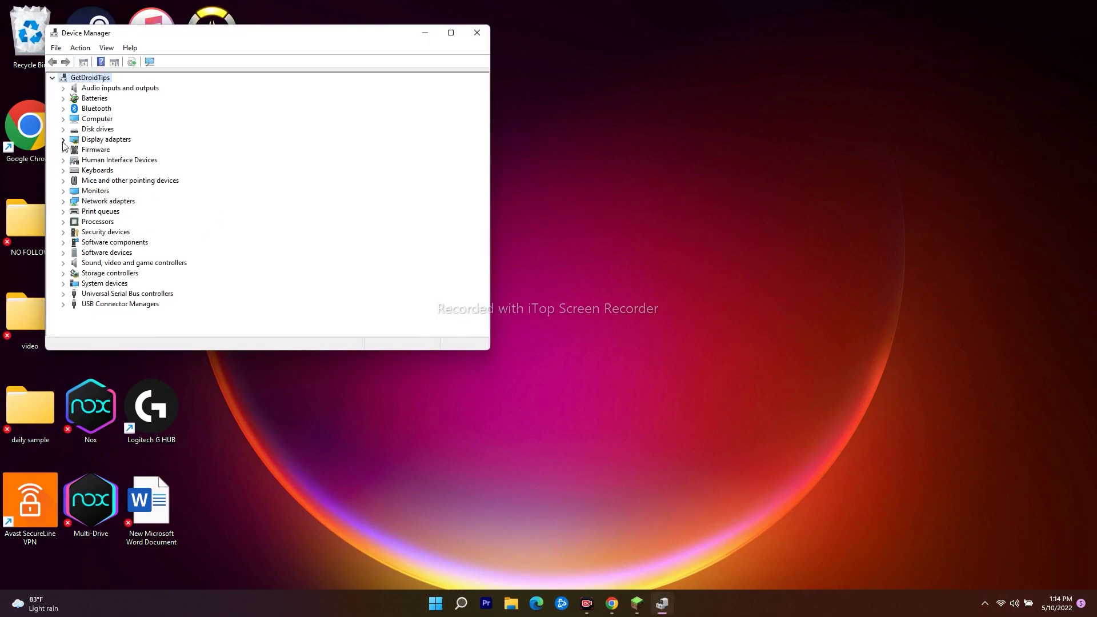
left_click(63, 143)
right_click(140, 150)
left_click(187, 157)
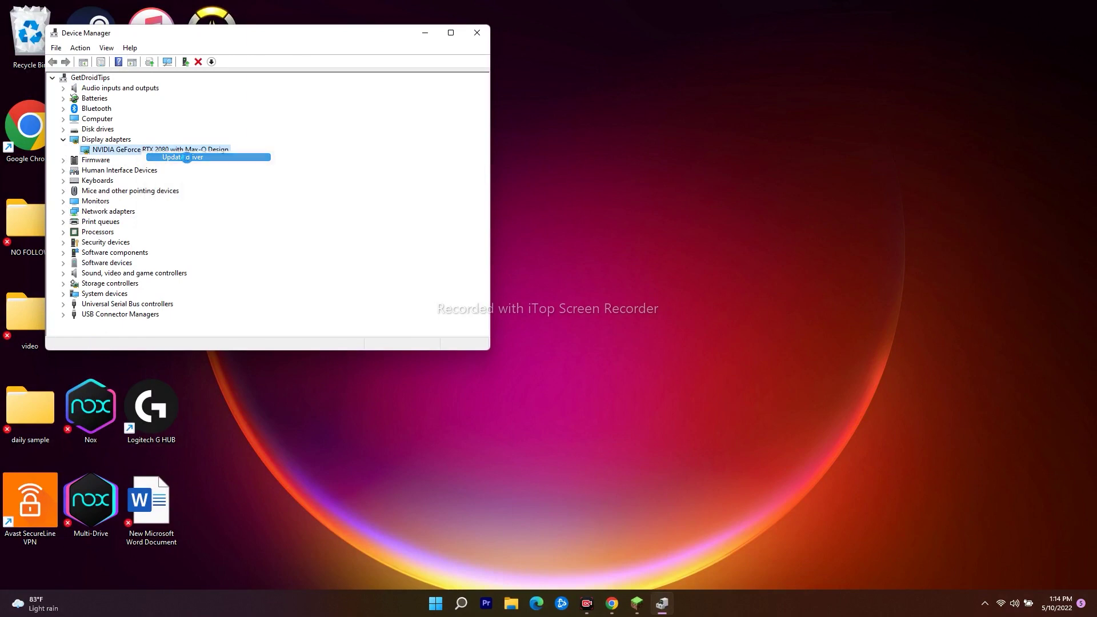
left_click(257, 180)
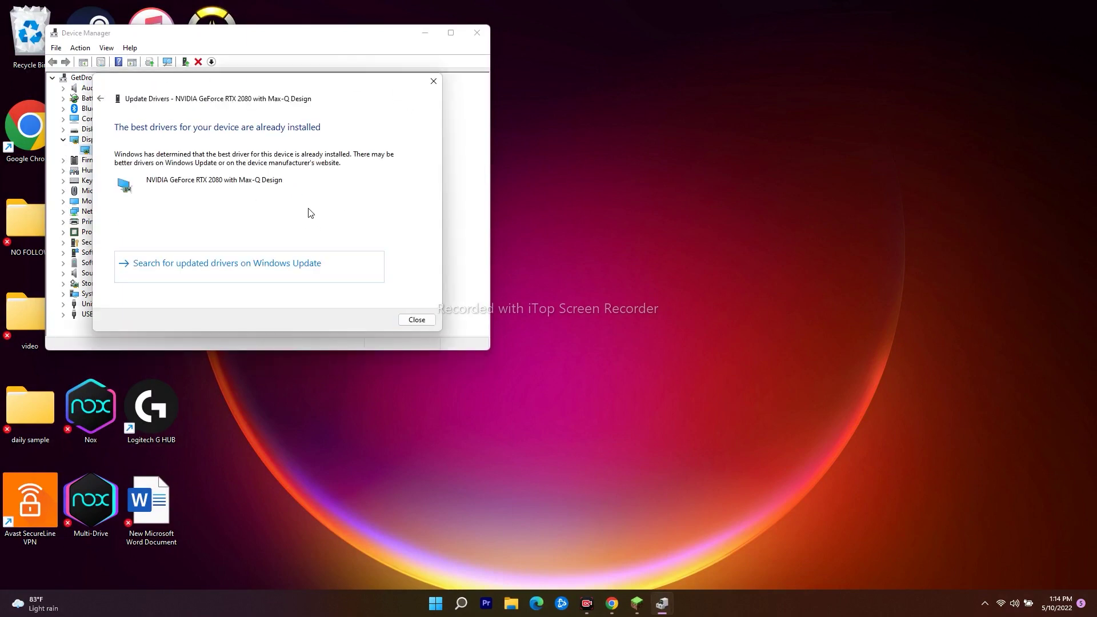